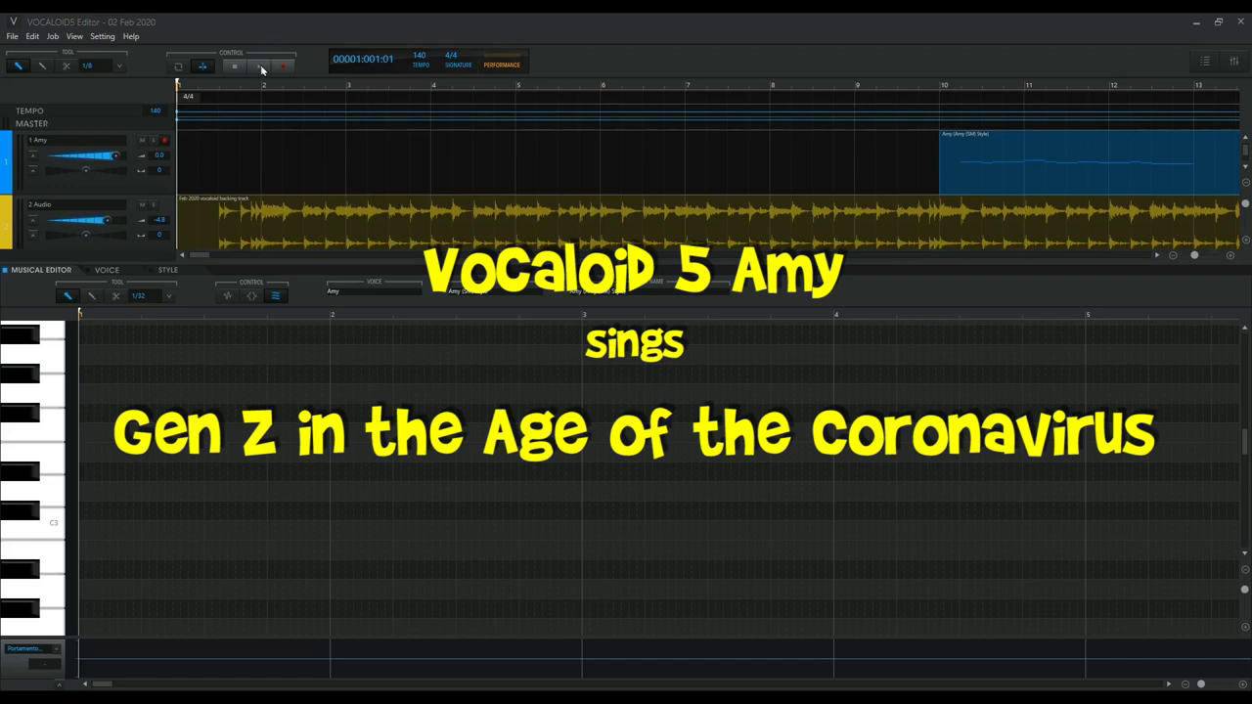
# Step: Play the Amy vocal and backing track through to the end, then stop playback
pyautogui.click(260, 70)
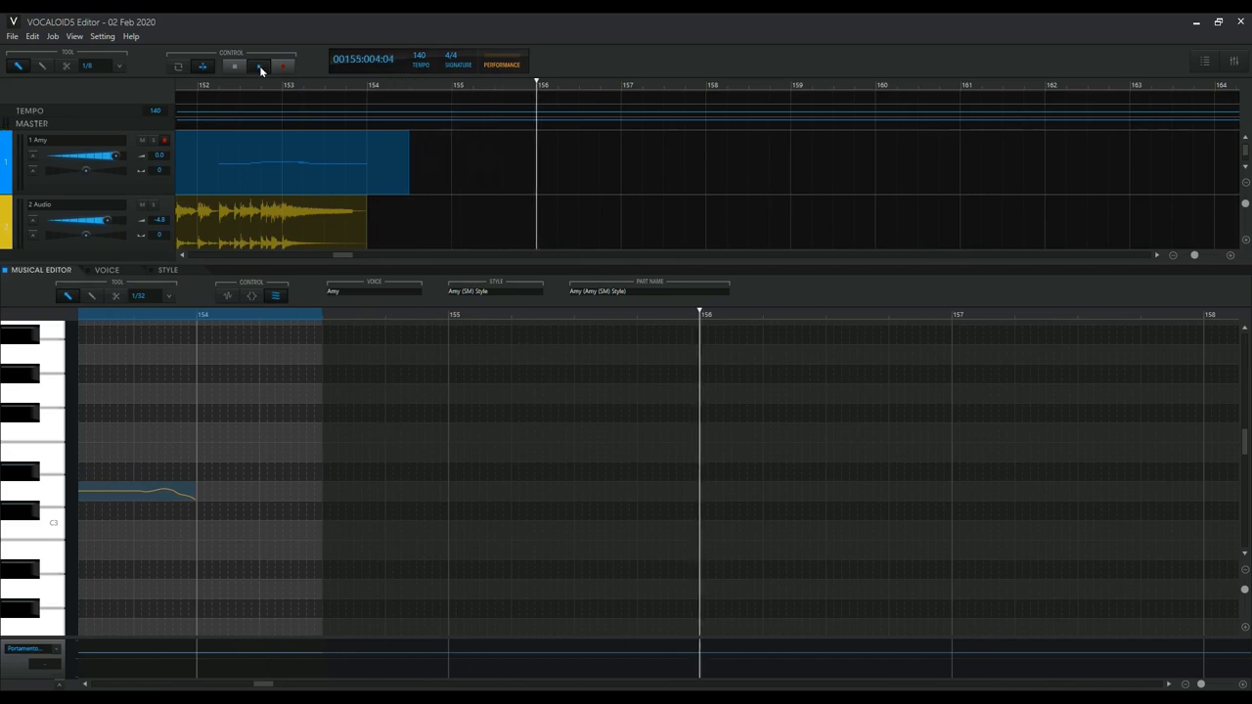
pyautogui.click(237, 67)
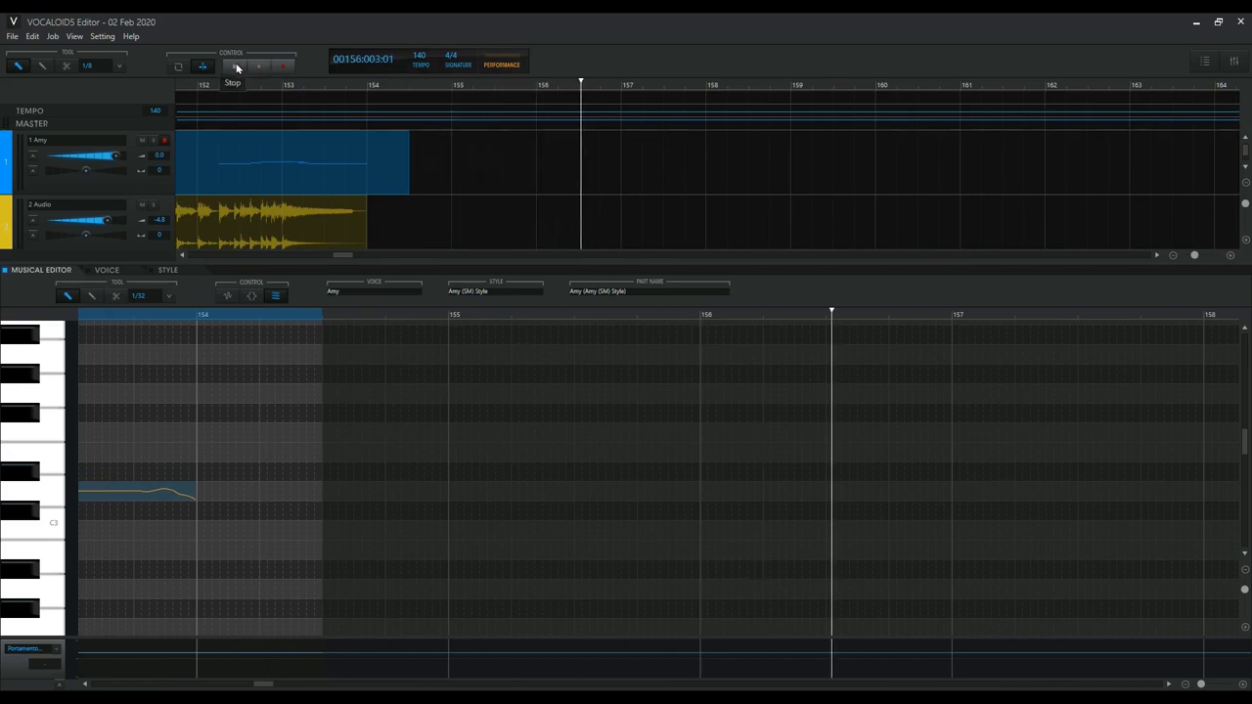